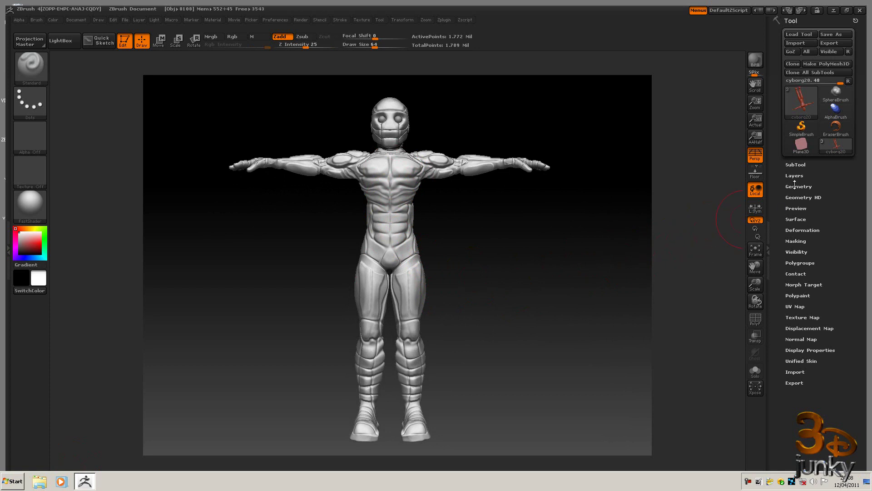
# Step: Bake the Armour layer into the cyborg mesh and delete the mesh's stored morph target
pyautogui.click(795, 176)
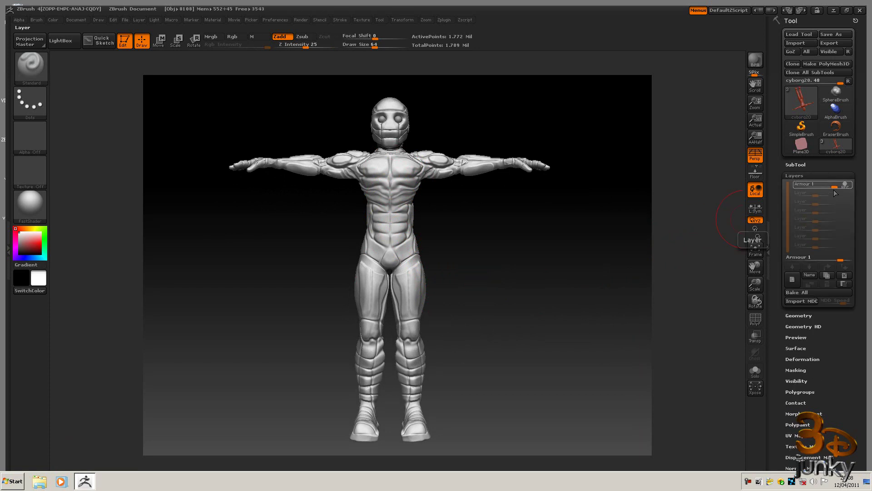
pyautogui.moveTo(833, 187)
pyautogui.mouseDown()
pyautogui.moveTo(815, 187)
pyautogui.moveTo(844, 185)
pyautogui.mouseUp()
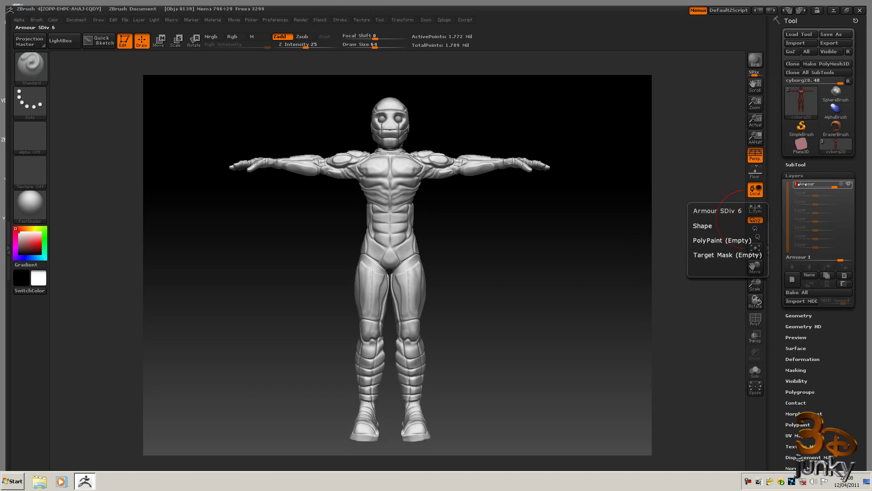
pyautogui.click(799, 293)
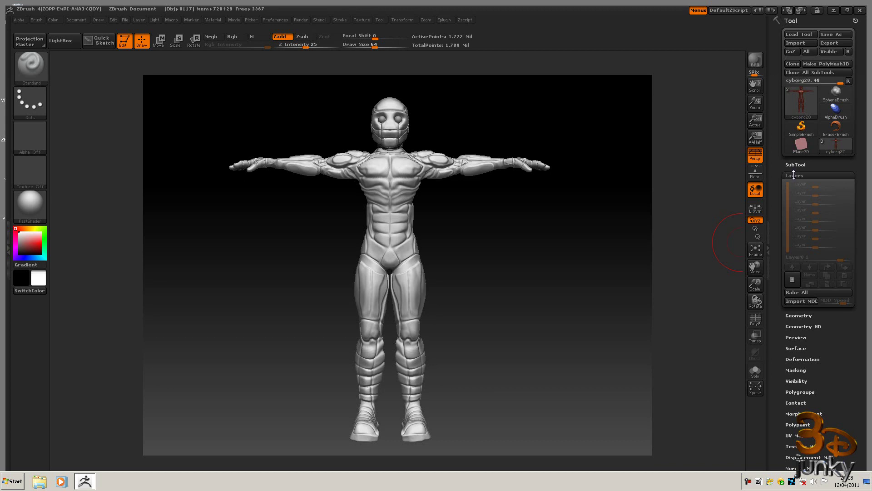
pyautogui.click(796, 176)
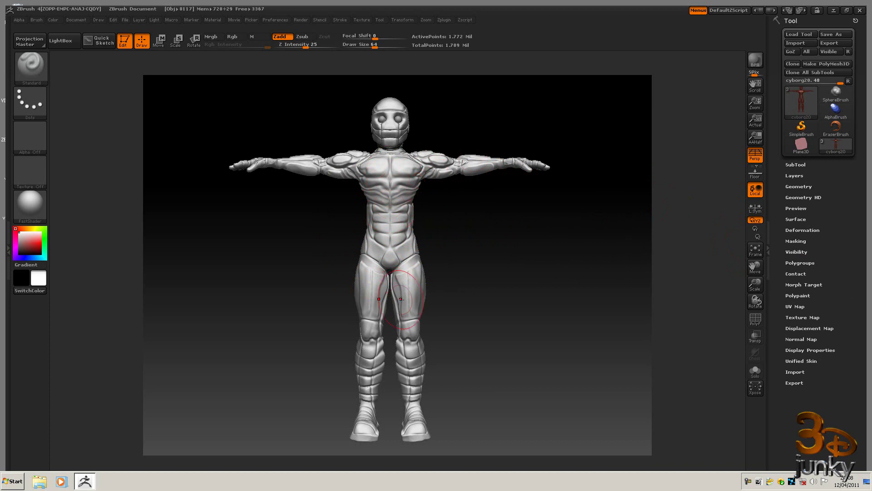
pyautogui.click(791, 284)
pyautogui.click(799, 302)
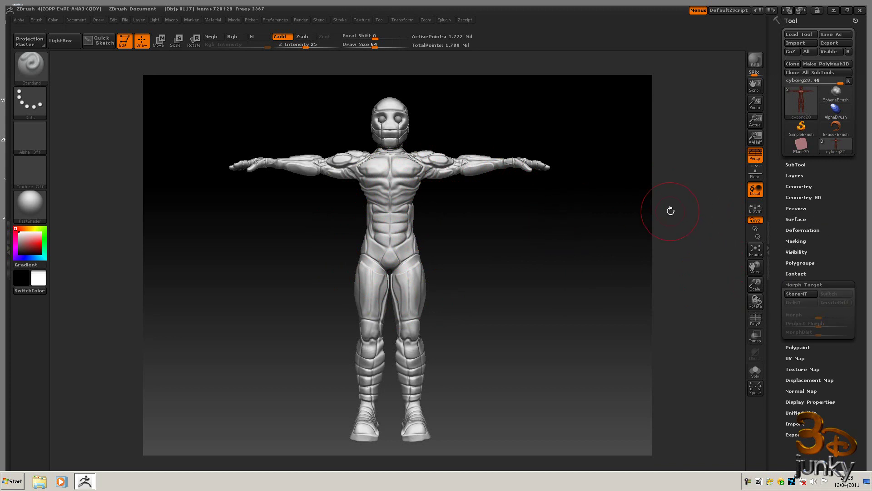
# Step: Switch the active tool from the cyborg model to a ZSphere
pyautogui.moveTo(790, 107)
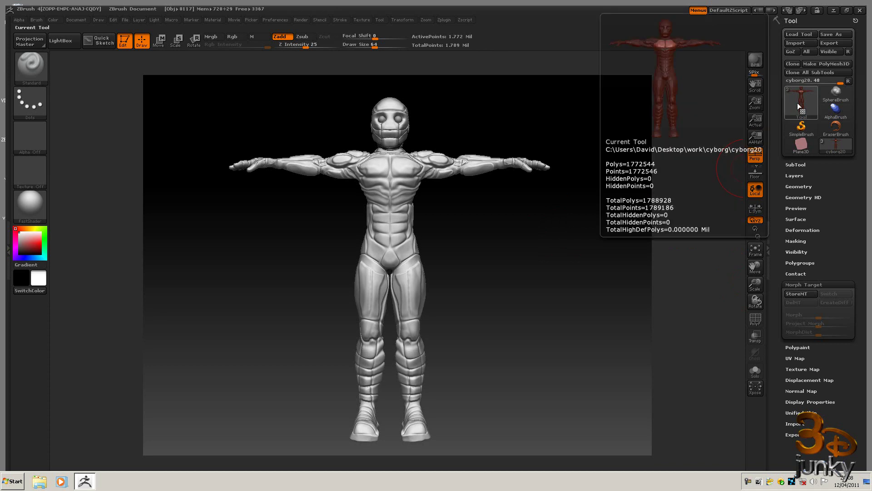
pyautogui.click(801, 101)
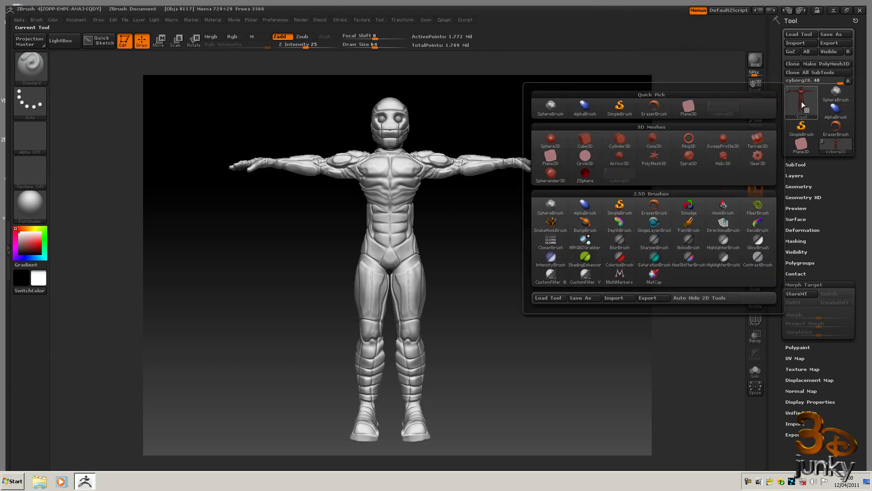
pyautogui.click(585, 172)
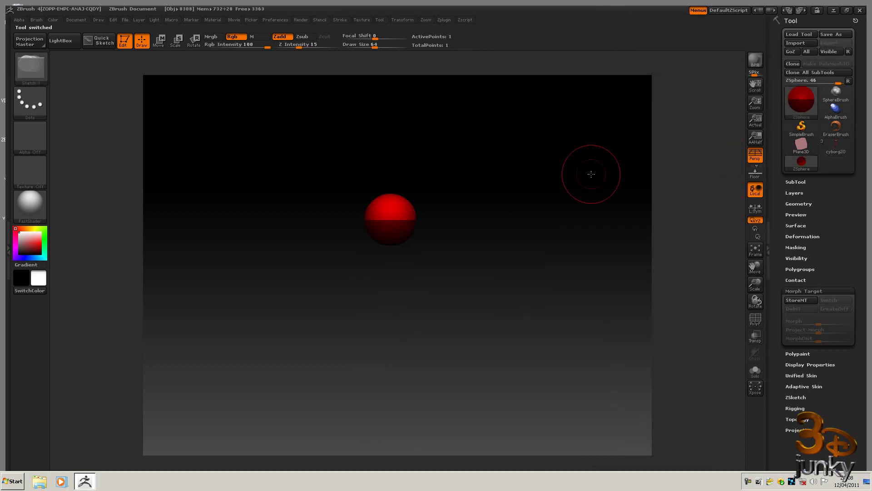
# Step: Select the cyborg20 mesh for rigging on the ZSphere and turn on Edit Topology
pyautogui.moveTo(849, 390); pyautogui.dragTo(847, 334)
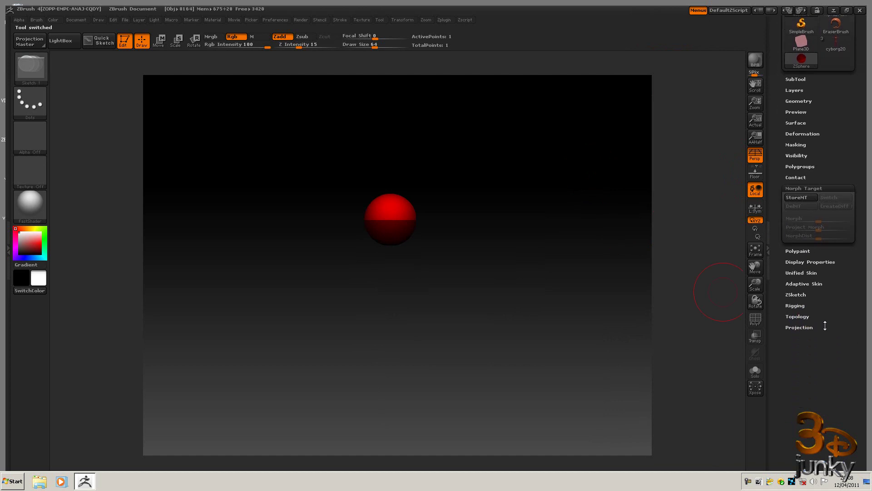
pyautogui.click(796, 305)
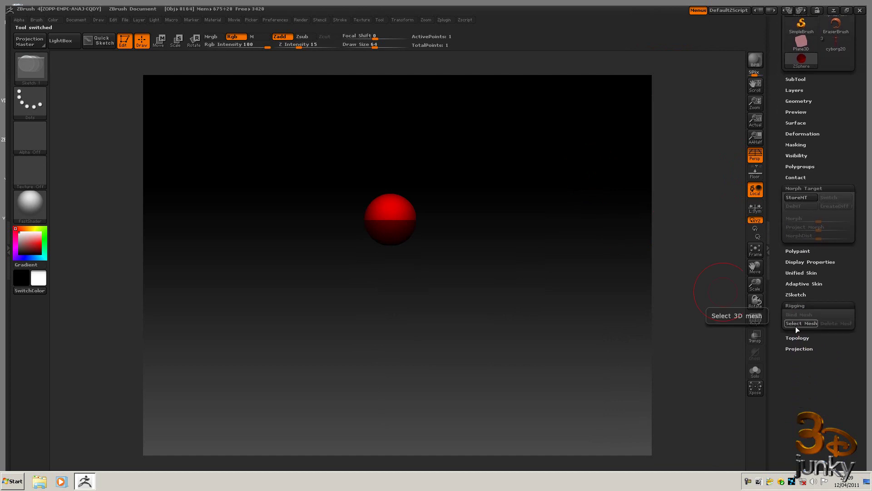
pyautogui.click(798, 323)
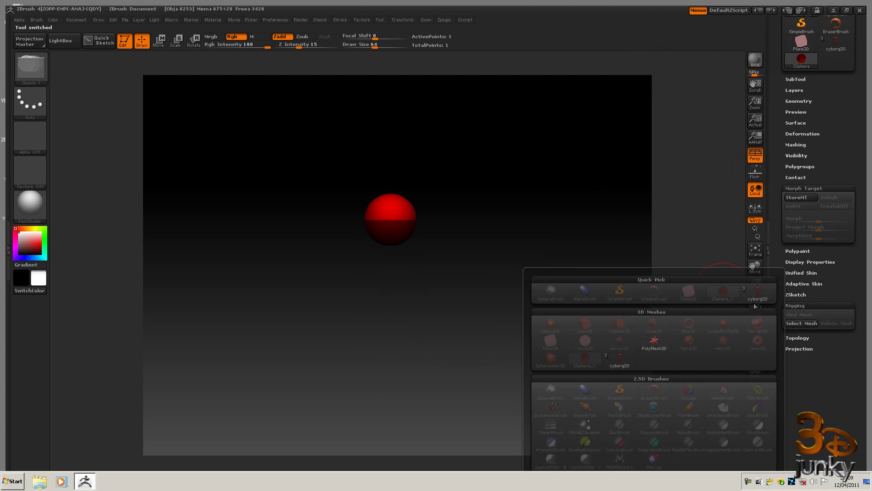
pyautogui.moveTo(758, 297)
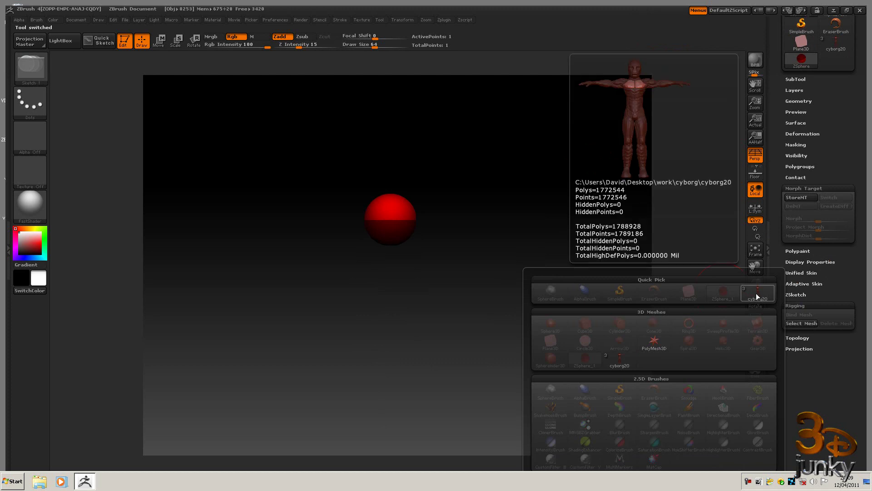
pyautogui.click(620, 356)
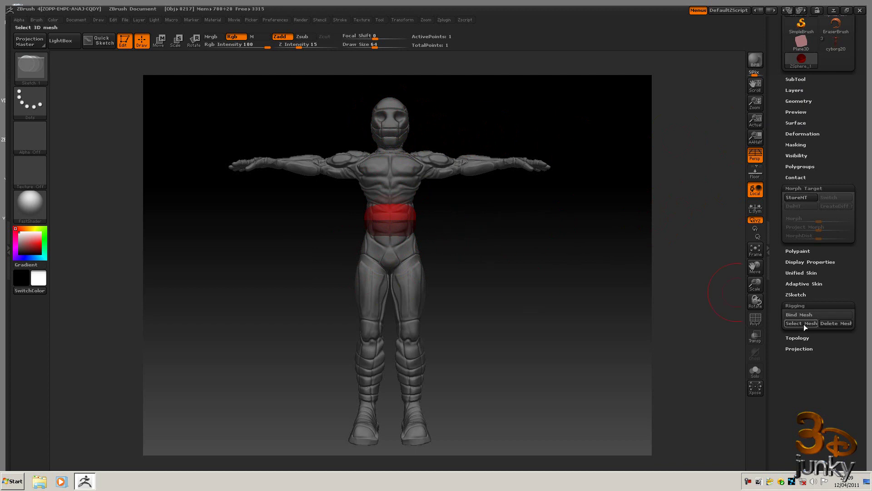
pyautogui.click(798, 337)
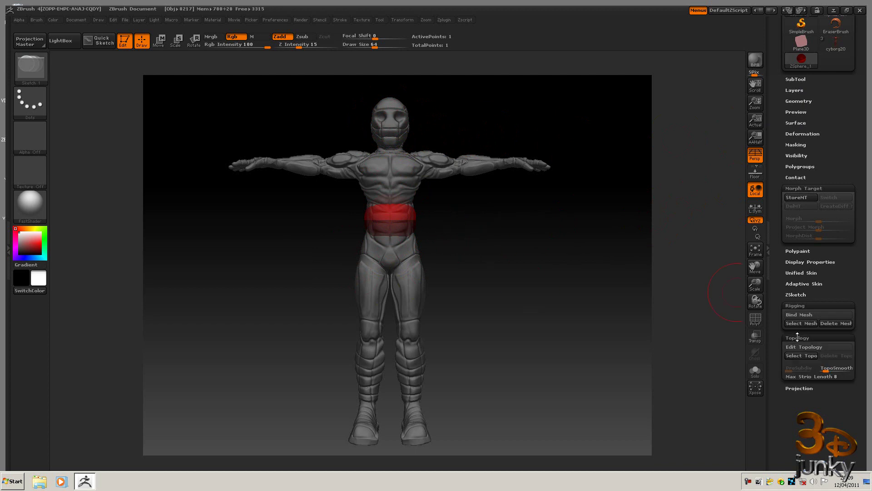
pyautogui.click(794, 348)
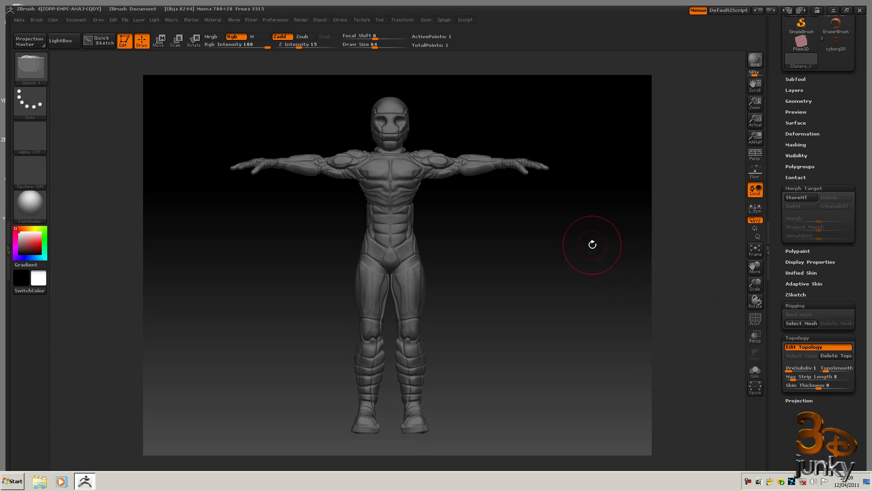
# Step: Draw the first topology quads on the chest, from the centre line below the neck across the inner pectorals
pyautogui.keyDown('alt'); pyautogui.moveTo(525, 263); pyautogui.dragTo(625, 257); pyautogui.keyUp('alt')
pyautogui.keyDown('alt'); pyautogui.moveTo(517, 195); pyautogui.dragTo(516, 383); pyautogui.keyUp('alt')
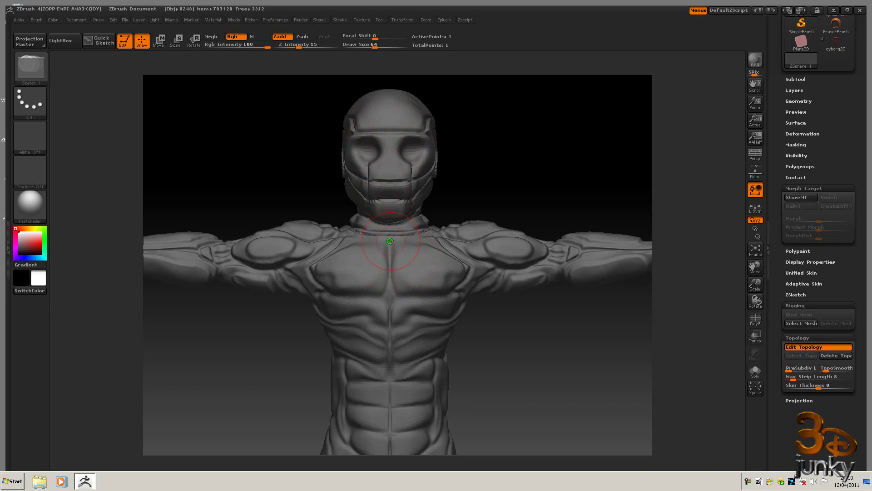
pyautogui.click(389, 272)
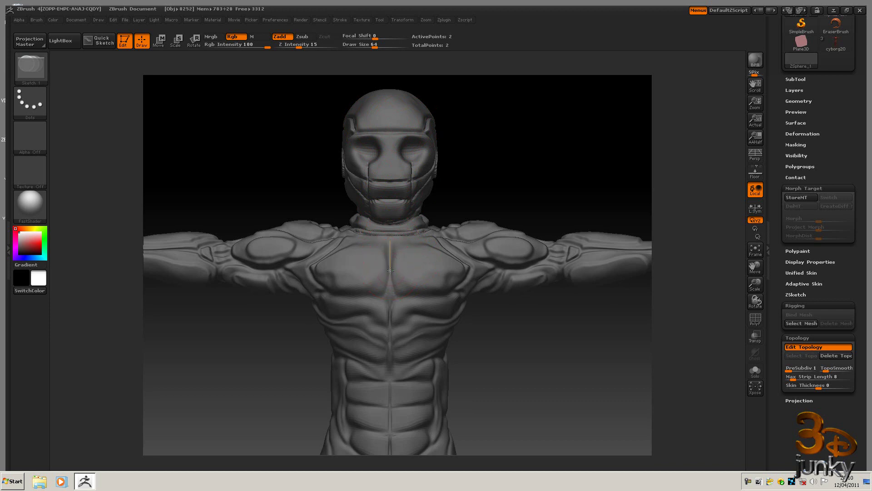
pyautogui.click(390, 300)
pyautogui.click(424, 296)
pyautogui.click(425, 270)
pyautogui.click(390, 271)
pyautogui.click(425, 245)
pyautogui.click(390, 241)
# Step: Extend the chest topology outward with symmetric quads reaching the outer edges of the pectorals
pyautogui.click(425, 246)
pyautogui.click(462, 267)
pyautogui.click(425, 270)
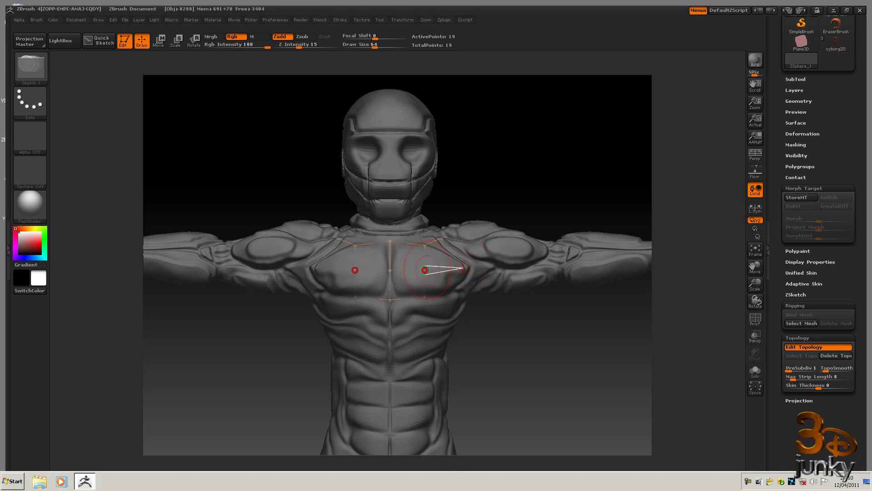
pyautogui.click(455, 294)
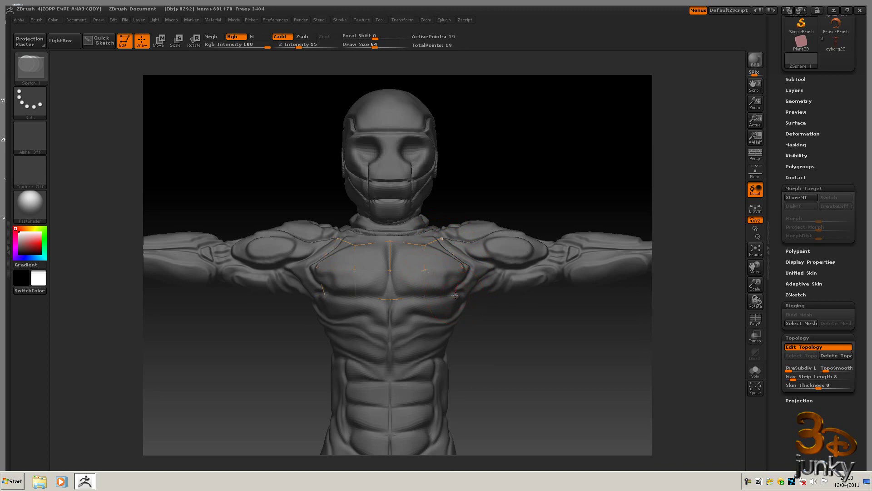
pyautogui.click(425, 297)
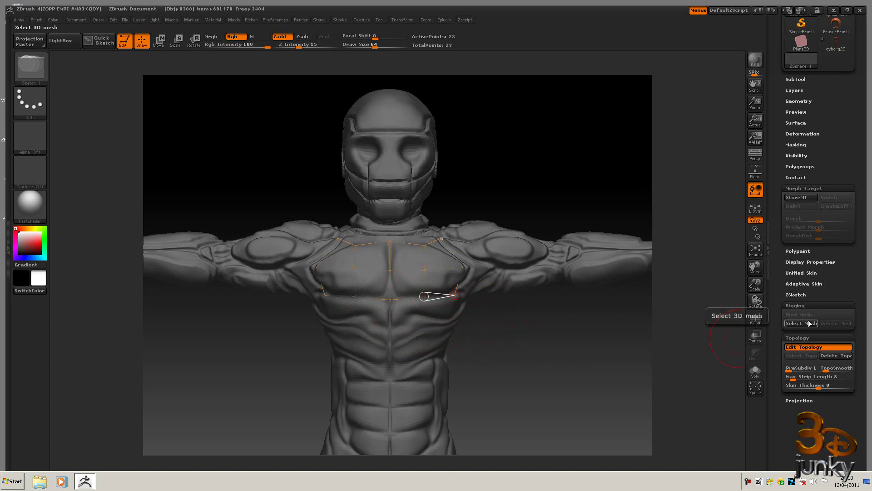
# Step: Set the adaptive skin density to 5 and preview the chest topology as a mesh
pyautogui.click(797, 284)
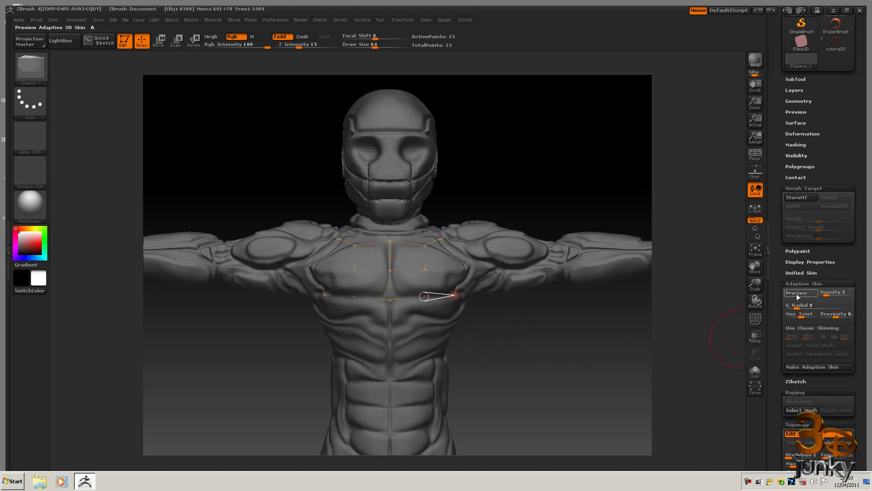
pyautogui.click(796, 293)
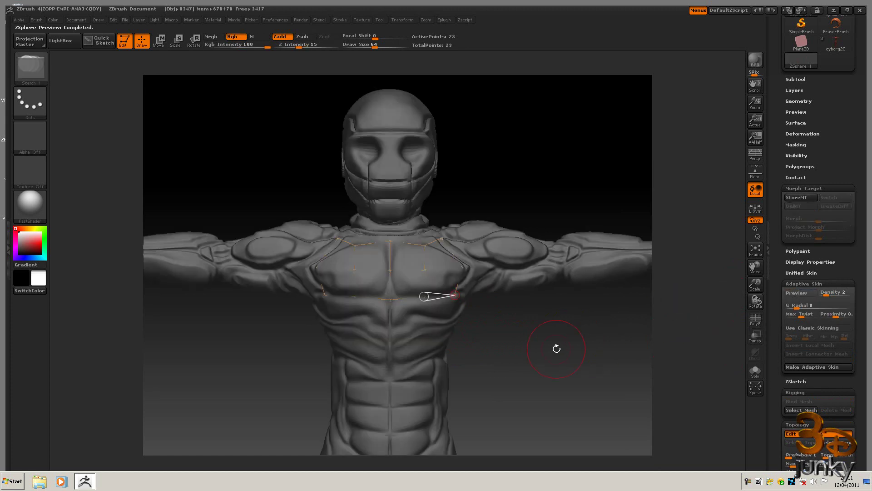
pyautogui.press('a')
pyautogui.press('a')
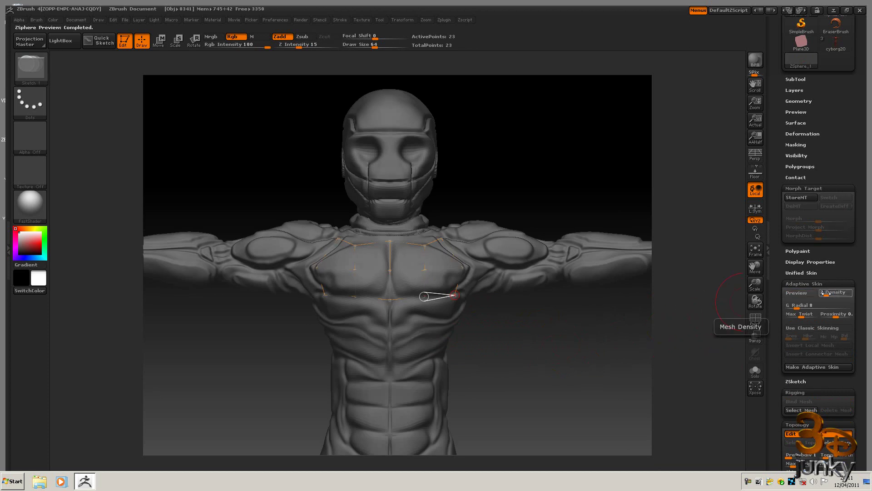
pyautogui.moveTo(835, 295); pyautogui.dragTo(839, 294)
pyautogui.press('a')
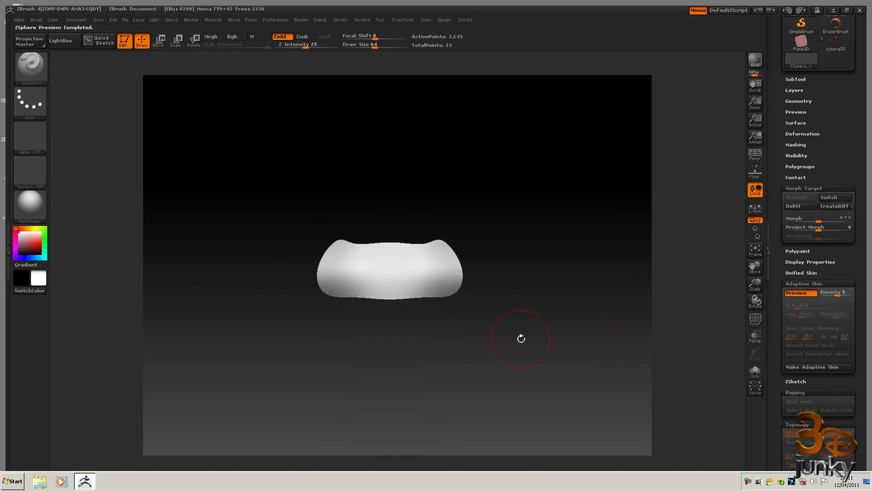
pyautogui.press('a')
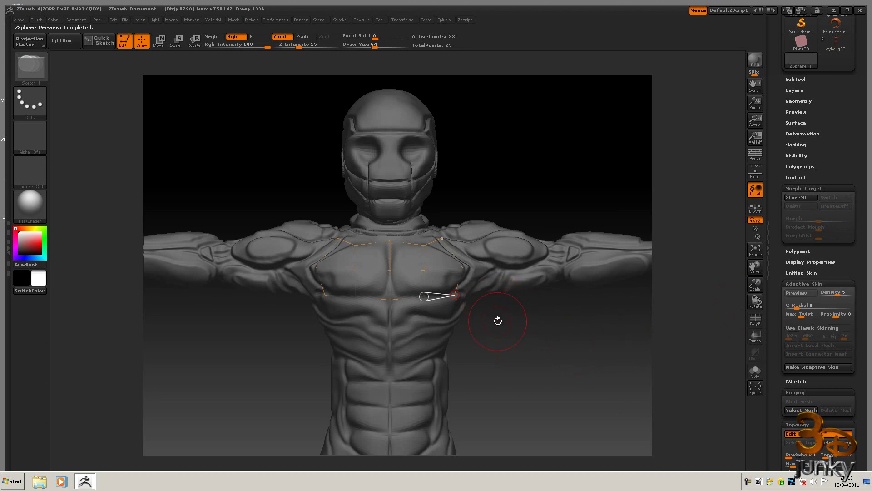
# Step: Add topology quads down the upper abdomen, connecting them to the bottom edge of the inner chest quads
pyautogui.click(389, 301)
pyautogui.click(390, 328)
pyautogui.click(390, 360)
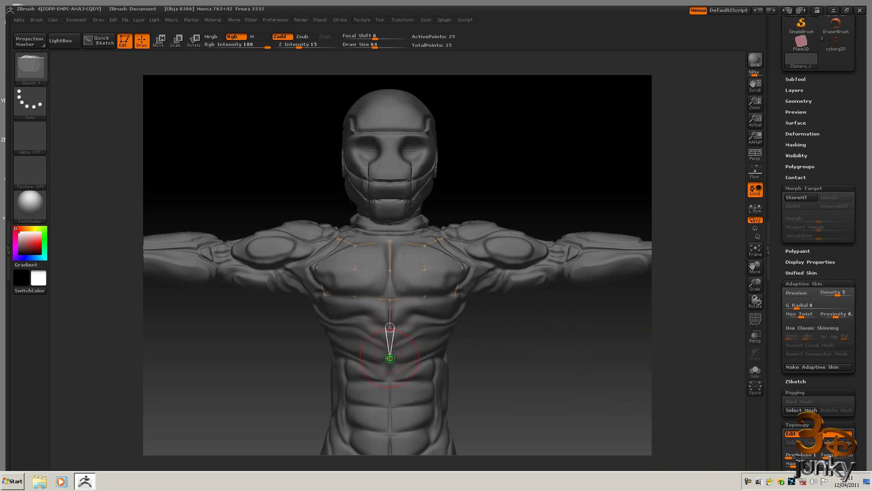
pyautogui.click(419, 349)
pyautogui.click(419, 322)
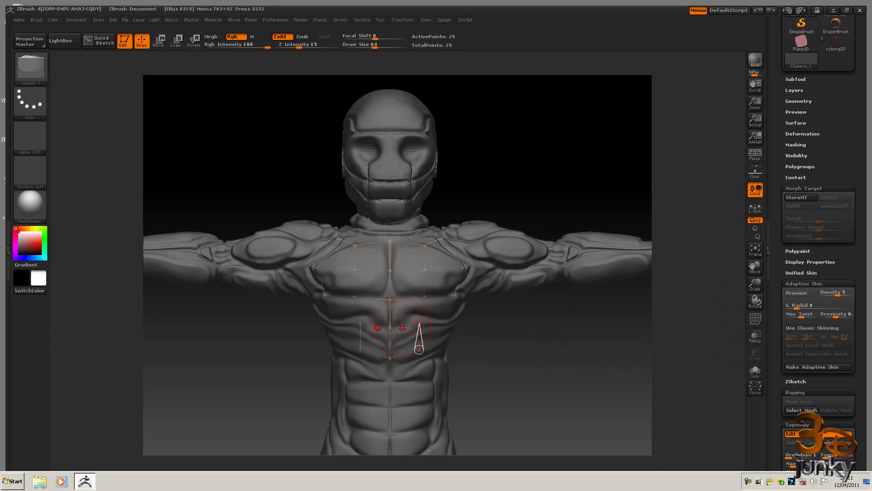
pyautogui.click(390, 327)
pyautogui.click(424, 297)
pyautogui.click(532, 373)
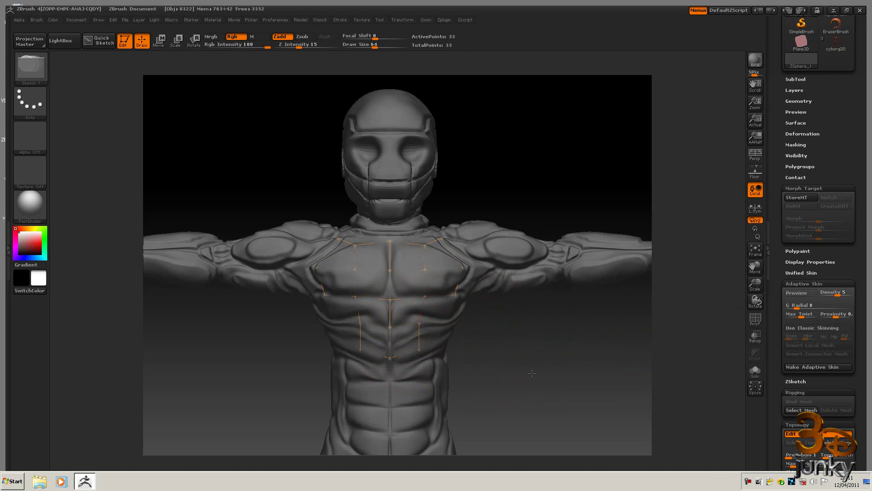
# Step: Continue the topology down the centre of the abdomen with two more rows of quads over the abdominal muscles
pyautogui.click(390, 359)
pyautogui.click(390, 390)
pyautogui.click(390, 419)
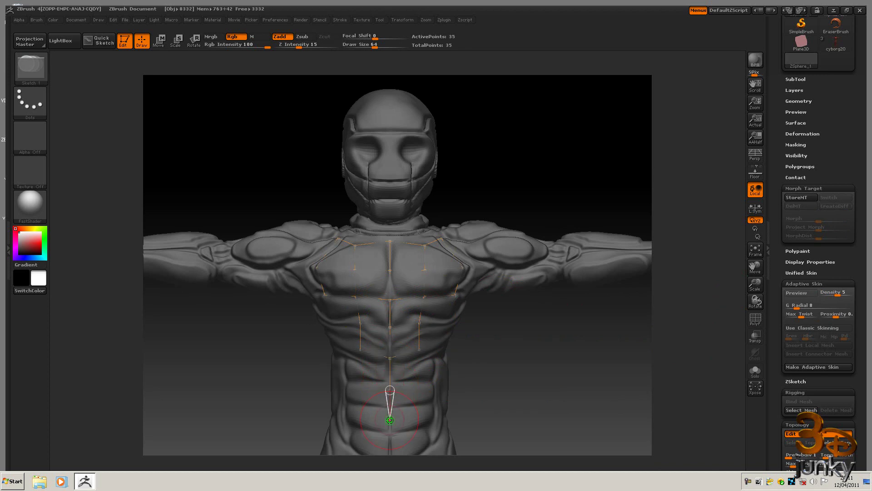
pyautogui.click(419, 414)
pyautogui.click(420, 389)
pyautogui.click(390, 389)
pyautogui.click(420, 349)
# Step: Preview the torso's adaptive skin with Projection turned on and the density set to 6
pyautogui.press('a')
pyautogui.press('a')
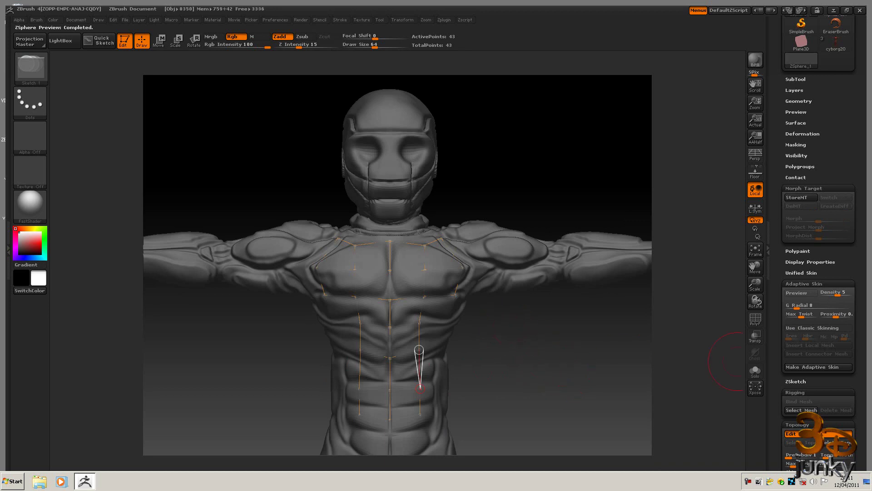
pyautogui.scroll(-3, 860, 384)
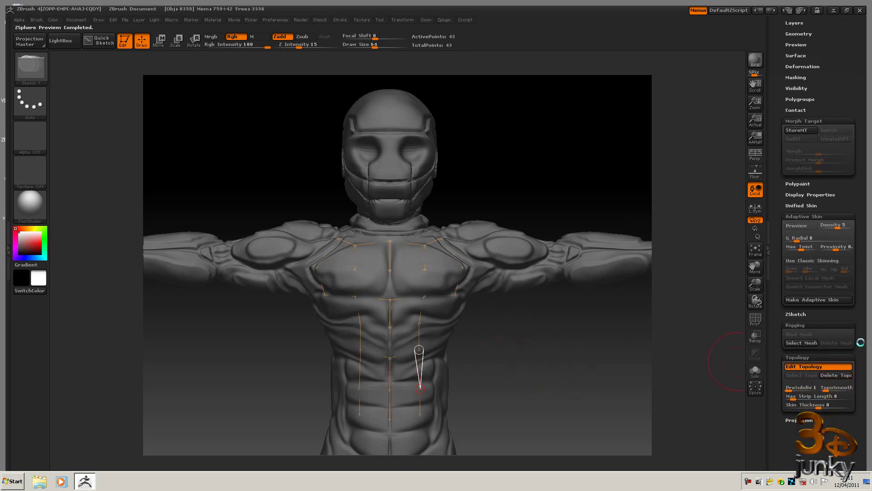
pyautogui.click(795, 419)
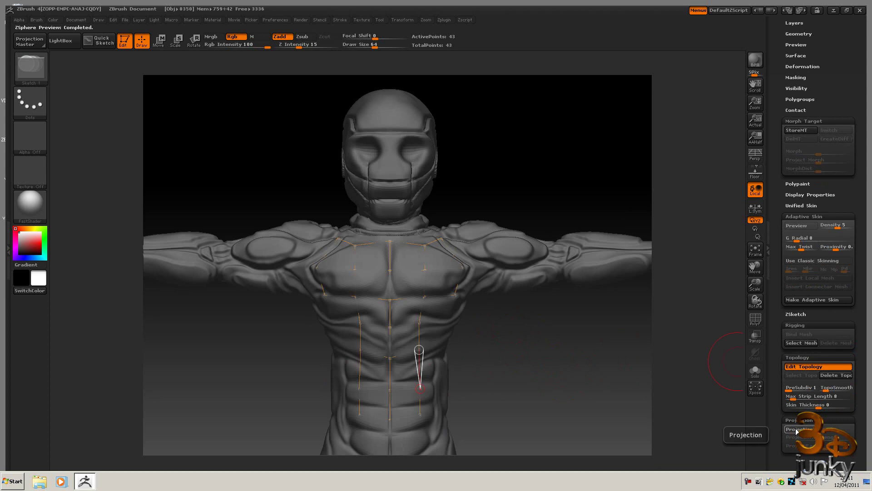
pyautogui.press('a')
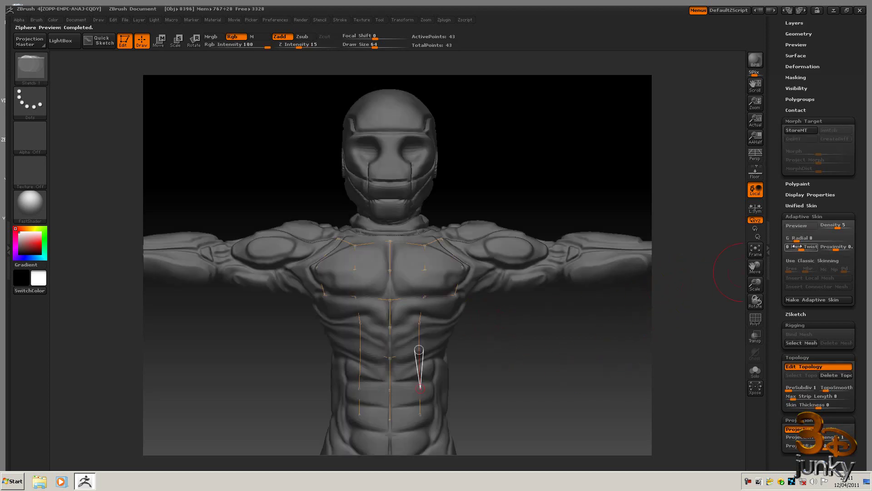
pyautogui.click(840, 226)
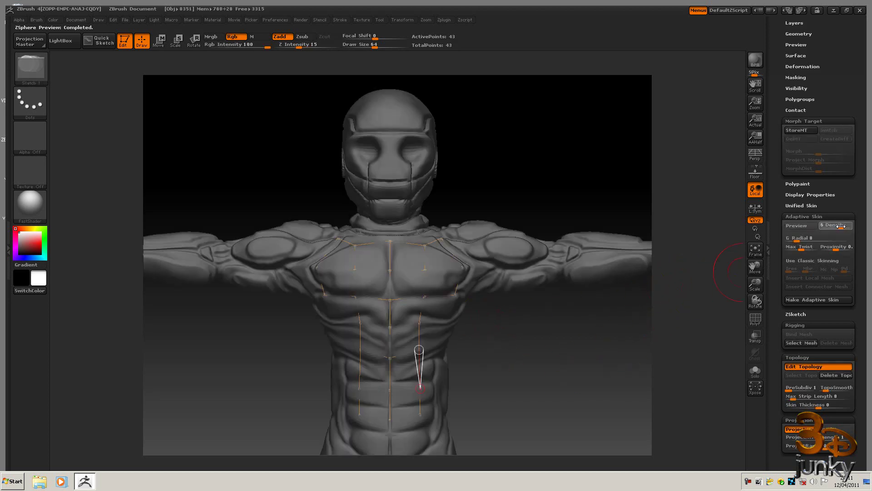
pyautogui.press('Return')
pyautogui.press('a')
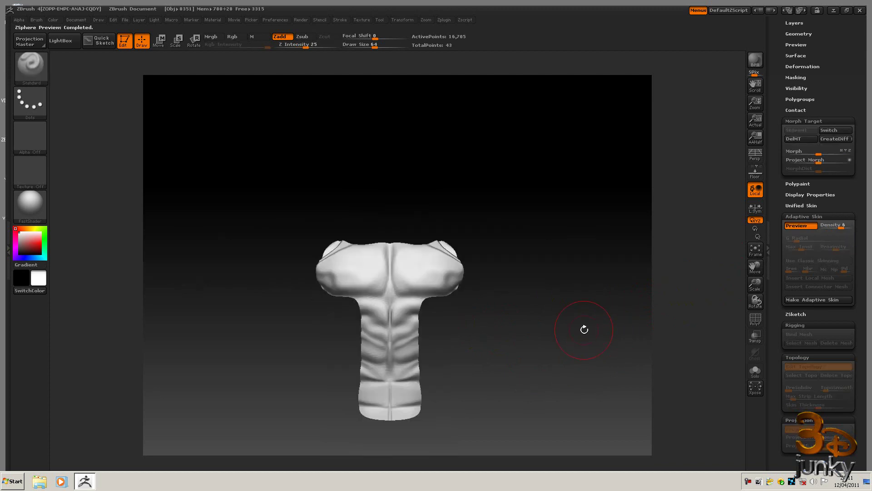
# Step: Preview the torso's adaptive skin at density 4, lower the density to 3, and return to the editable topology
pyautogui.moveTo(580, 335)
pyautogui.mouseDown()
pyautogui.moveTo(553, 340)
pyautogui.moveTo(577, 339)
pyautogui.mouseUp()
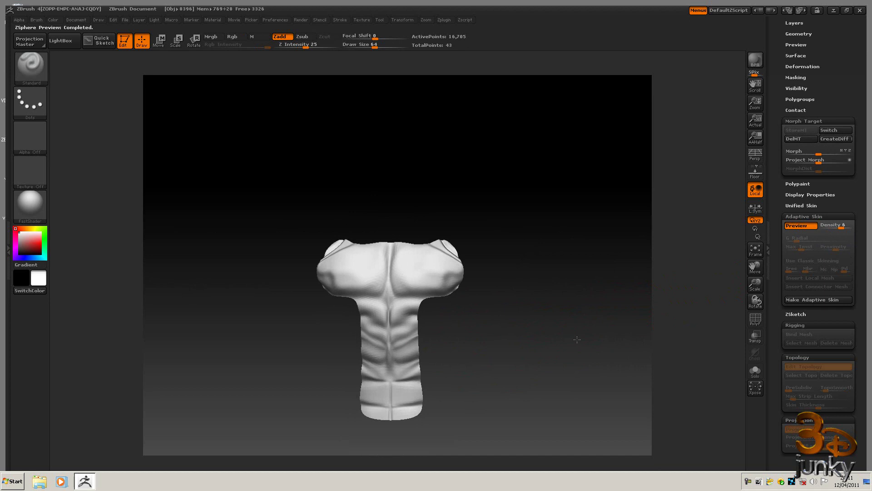
pyautogui.click(836, 227)
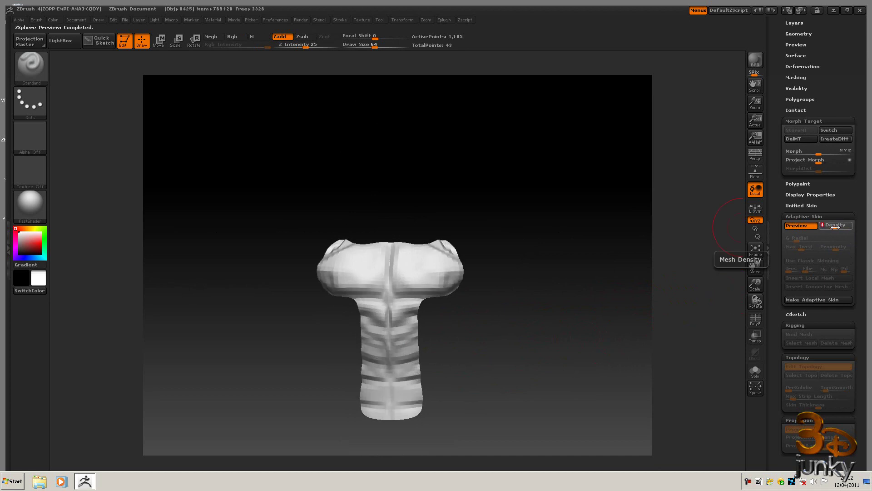
pyautogui.click(834, 226)
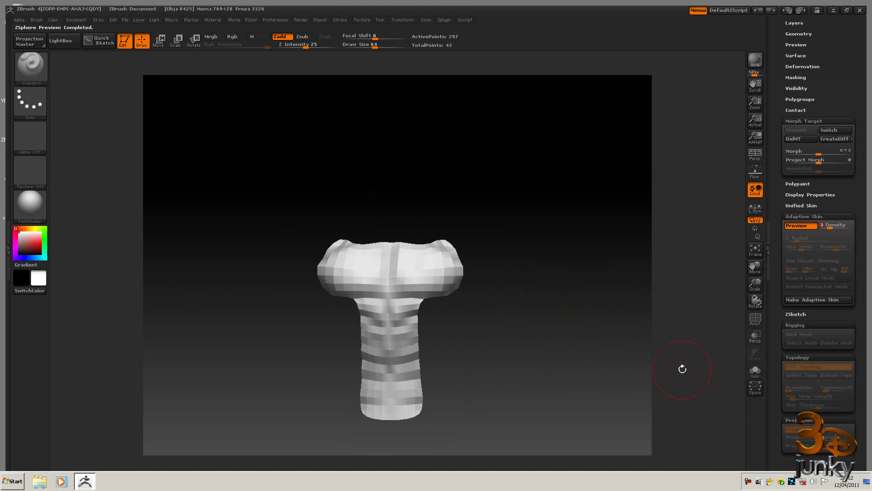
pyautogui.press('a')
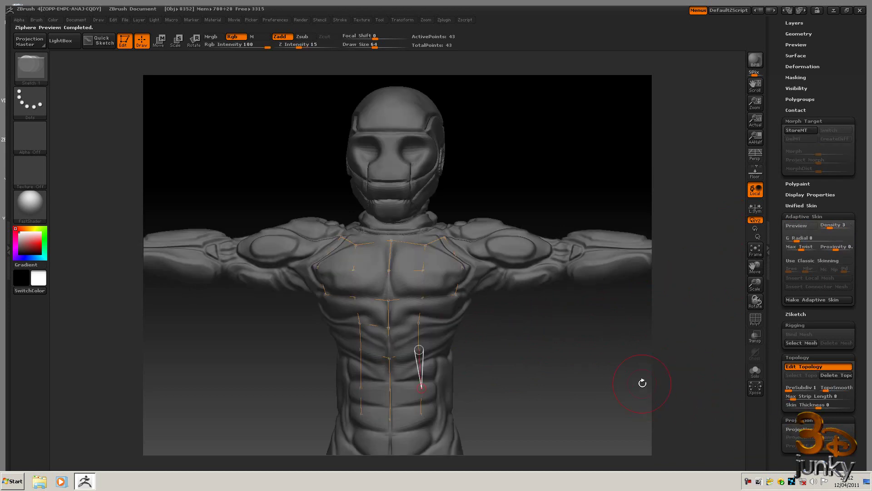
pyautogui.press('a')
pyautogui.press('a')
pyautogui.moveTo(581, 354)
pyautogui.mouseDown()
pyautogui.moveTo(540, 359)
pyautogui.moveTo(573, 359)
pyautogui.mouseUp()
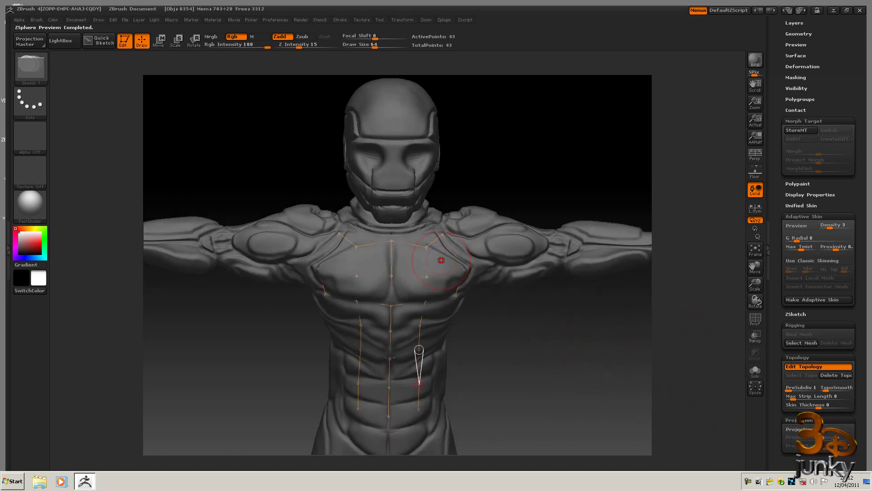
pyautogui.moveTo(607, 362)
pyautogui.mouseDown()
pyautogui.moveTo(576, 364)
pyautogui.moveTo(617, 360)
pyautogui.mouseUp()
pyautogui.moveTo(515, 385)
pyautogui.mouseDown()
pyautogui.moveTo(537, 366)
pyautogui.moveTo(447, 376)
pyautogui.mouseUp()
pyautogui.moveTo(511, 388); pyautogui.dragTo(529, 369)
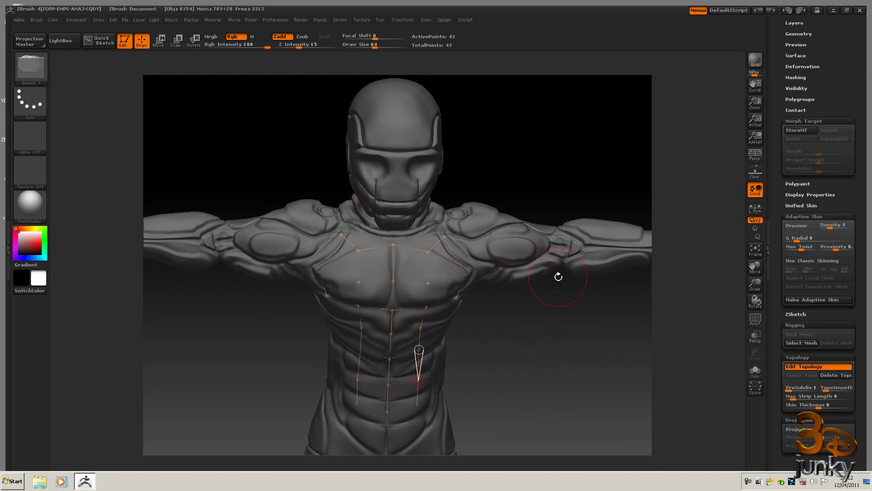
pyautogui.moveTo(544, 384); pyautogui.dragTo(582, 344)
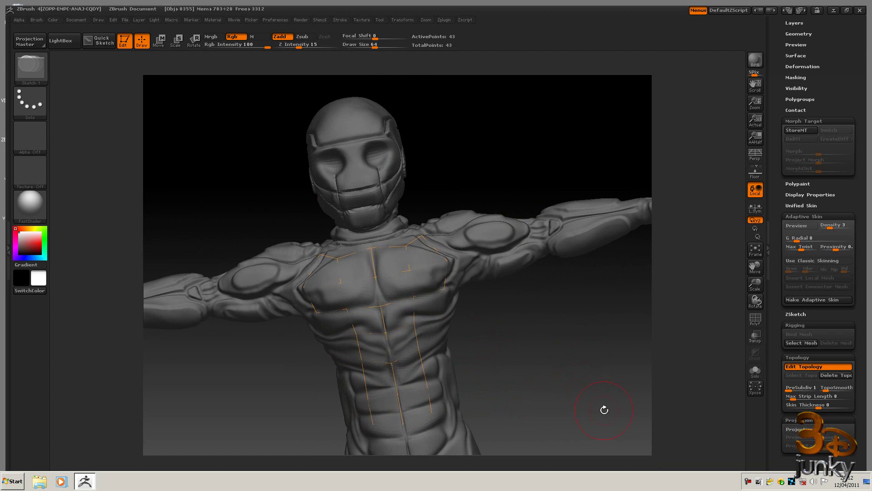